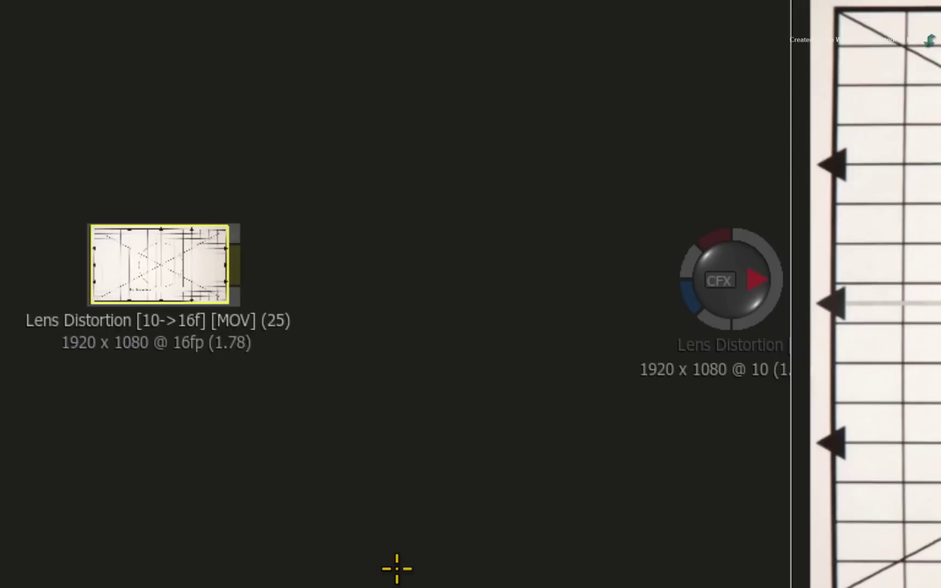
- Nudge the Lens Distortion clip node right and show the Result image with guide options
left_click_drag(165, 257, 167, 258)
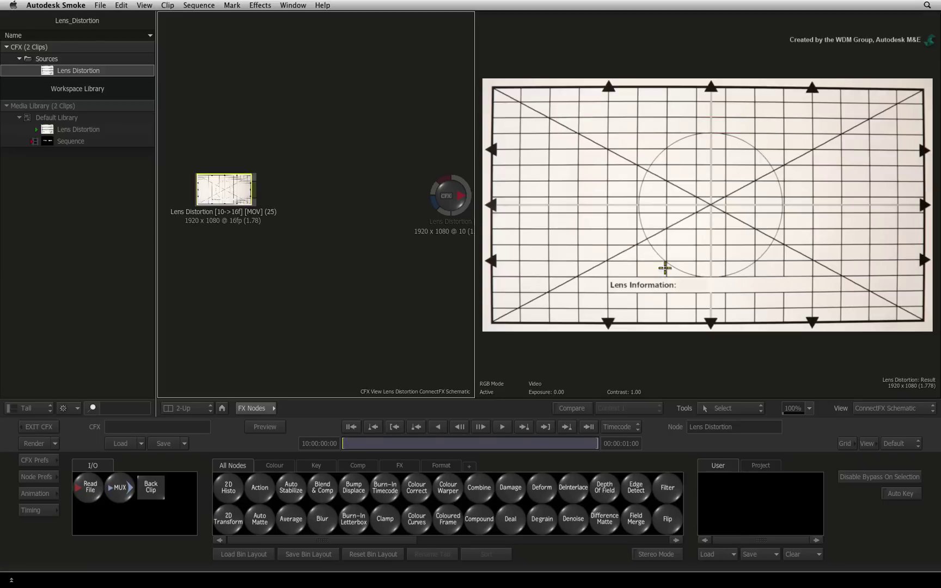
left_click(713, 373)
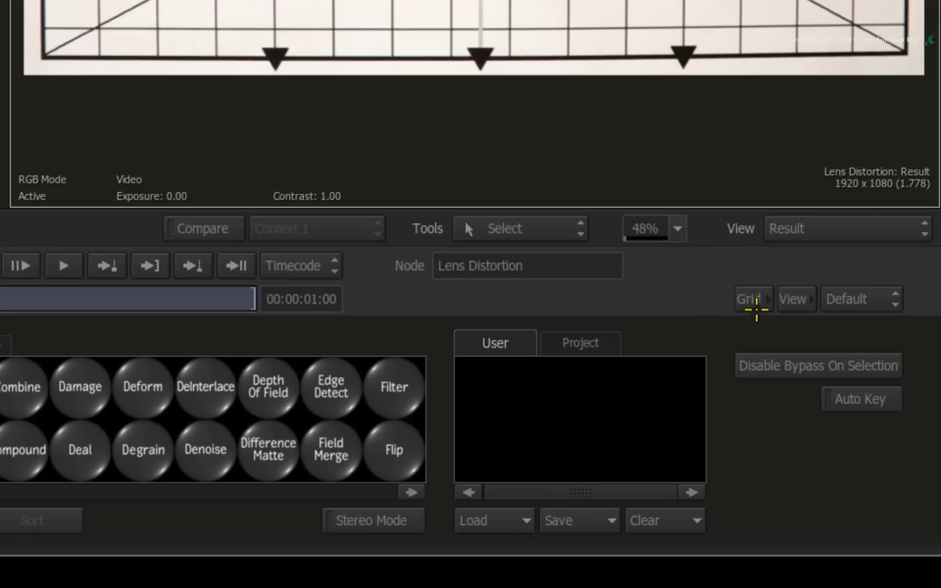
left_click(844, 443)
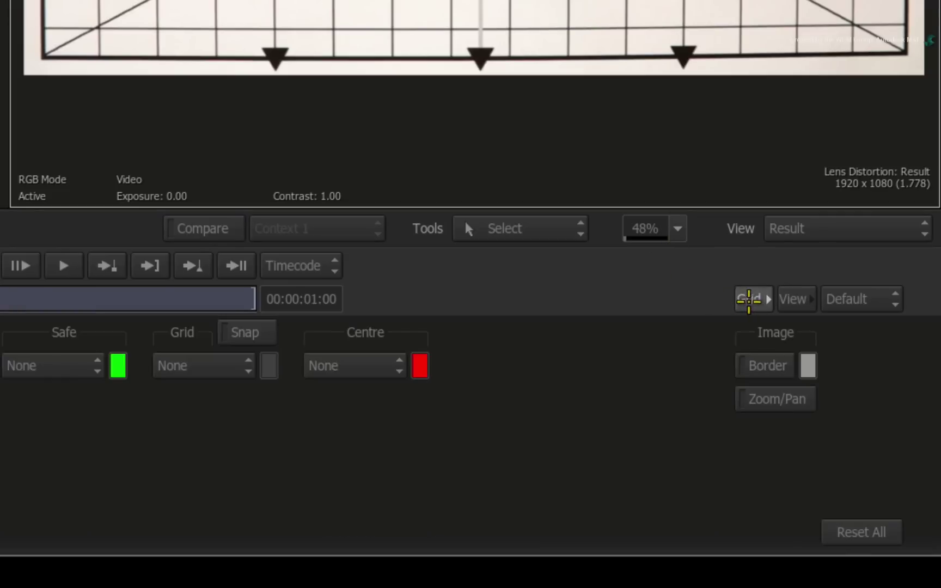
- Set the centre guide to Large Centre, relative to the image border
left_click(368, 365)
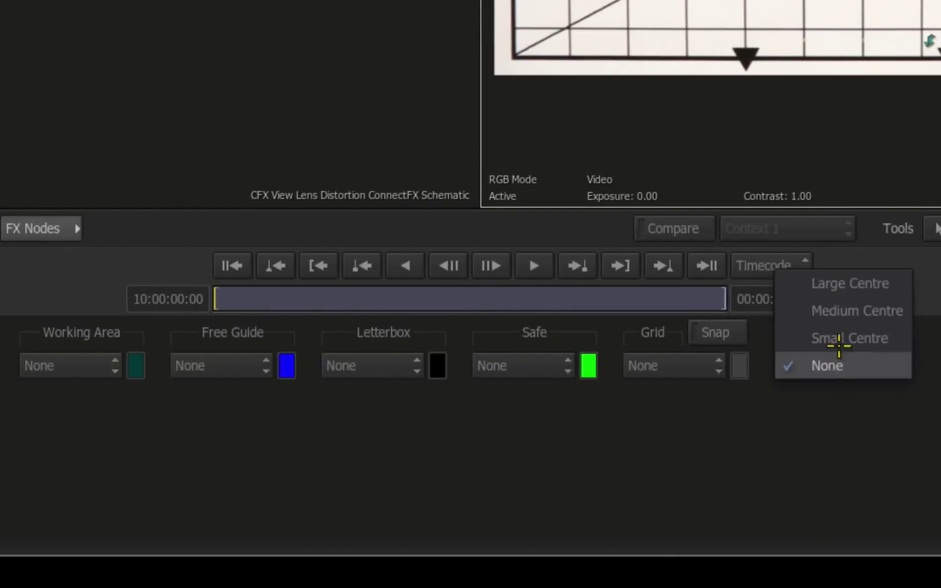
left_click(849, 283)
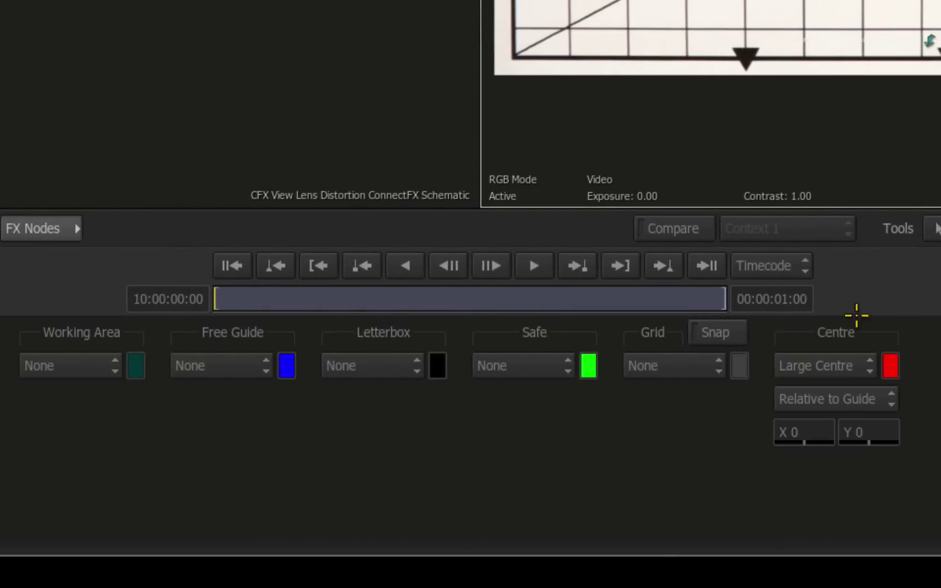
left_click(851, 398)
left_click(863, 318)
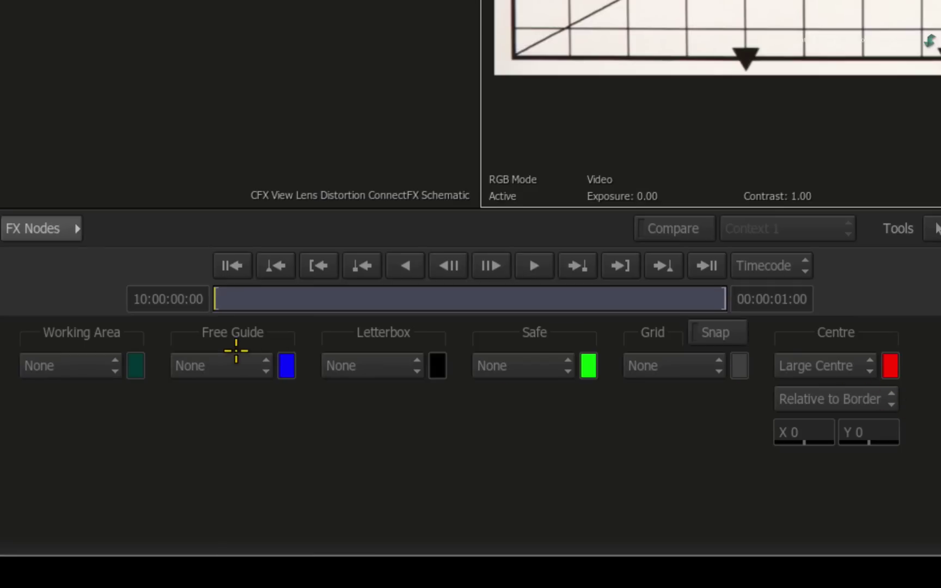
- Enable the Free Guide box and scrub its margins, insetting the left edge to 11
left_click(235, 360)
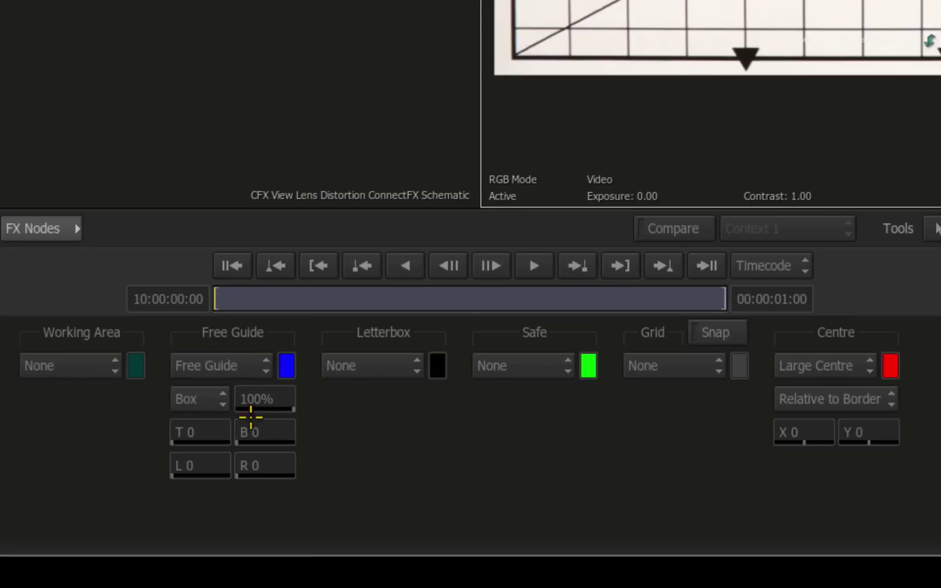
left_click_drag(185, 462, 204, 478)
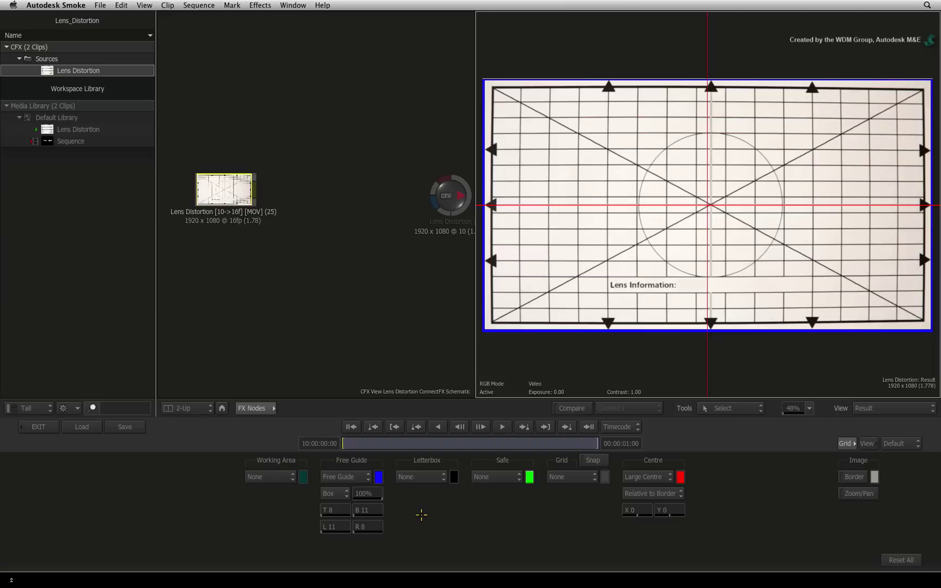
- Drag a 2D Transform node (transform2d6) from FX Nodes and connect the Lens Distortion clip into it
left_click(844, 443)
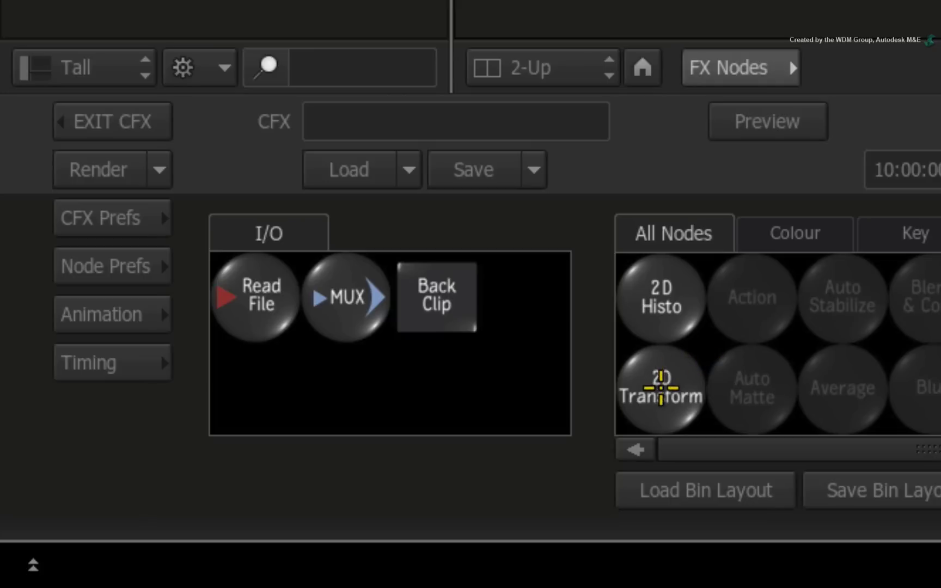
left_click_drag(663, 389, 423, 252)
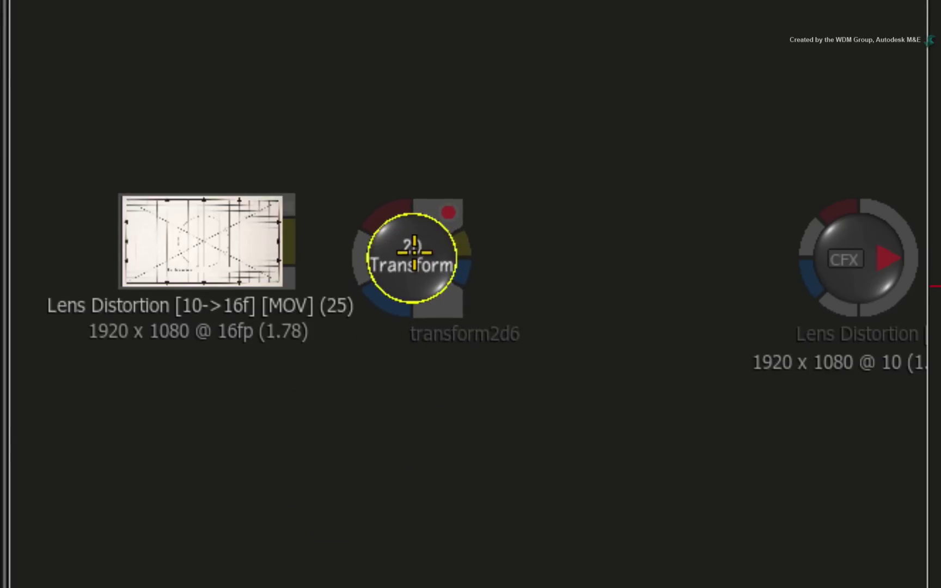
left_click_drag(287, 250, 399, 239)
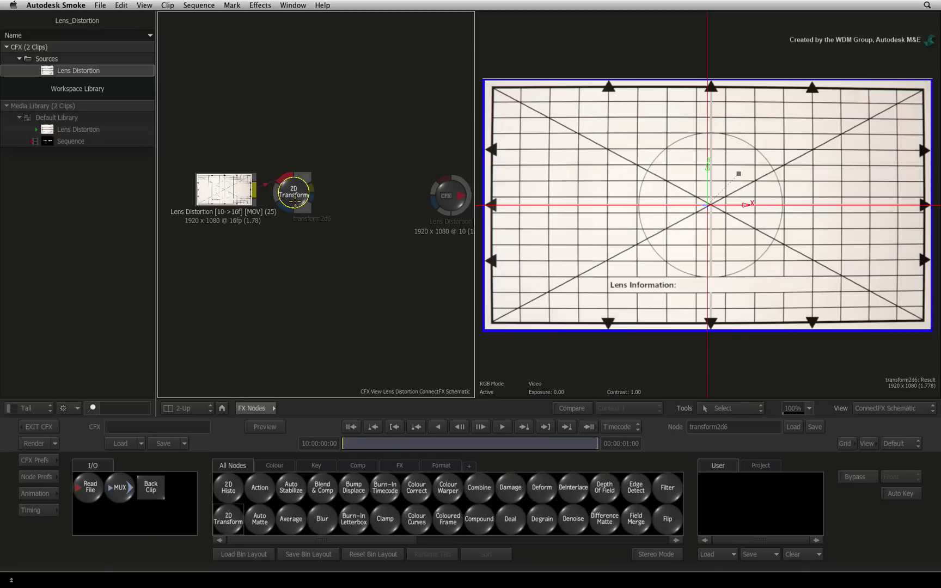
- Give transform2d6 a Position X of -12 and a Rotation Y of -0.85°
double_click(294, 200)
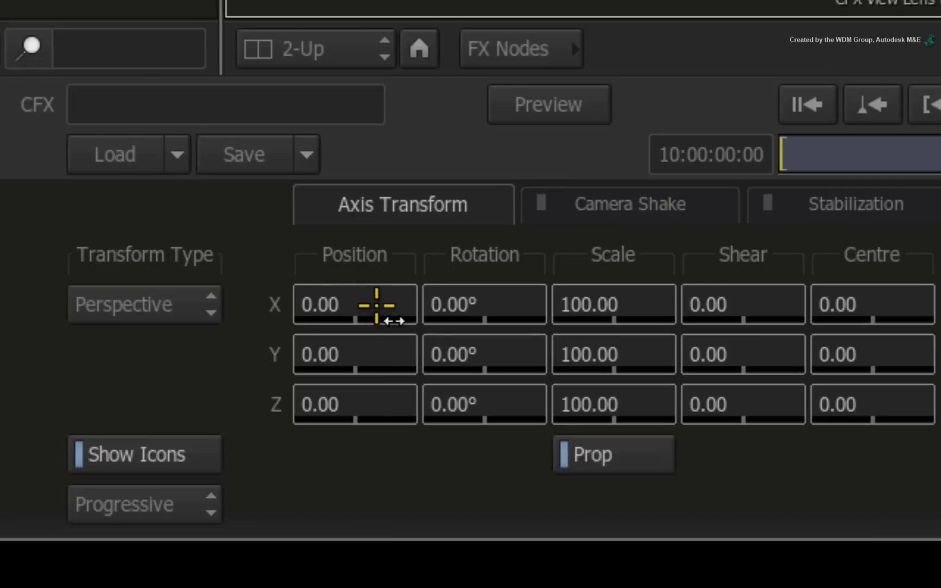
left_click_drag(376, 306, 336, 298)
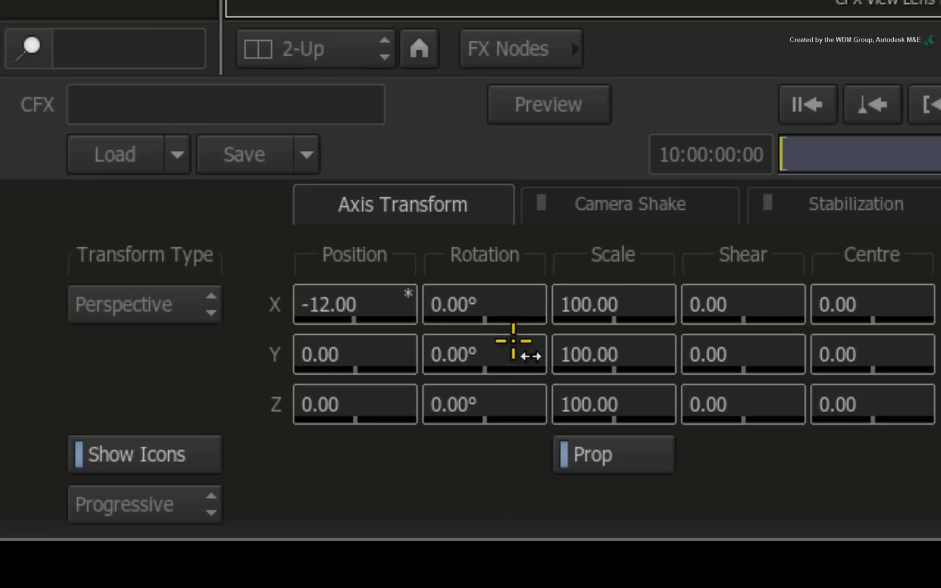
left_click(257, 509)
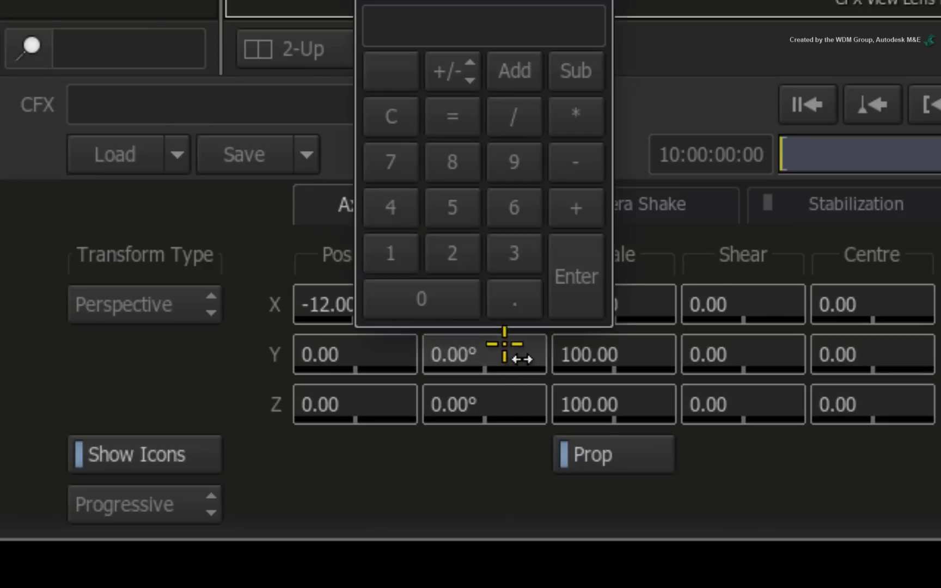
left_click(568, 156)
left_click(476, 298)
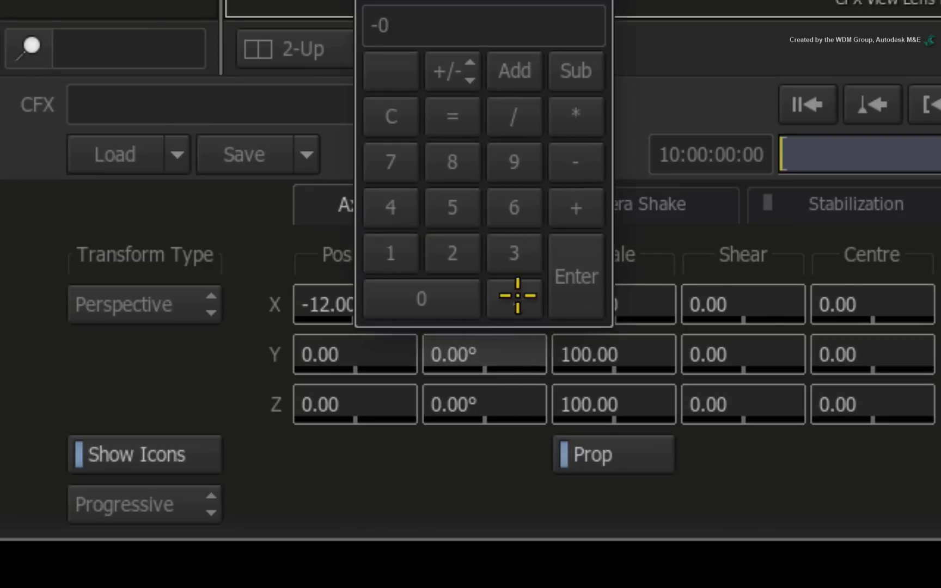
left_click(515, 296)
left_click(450, 171)
left_click(452, 207)
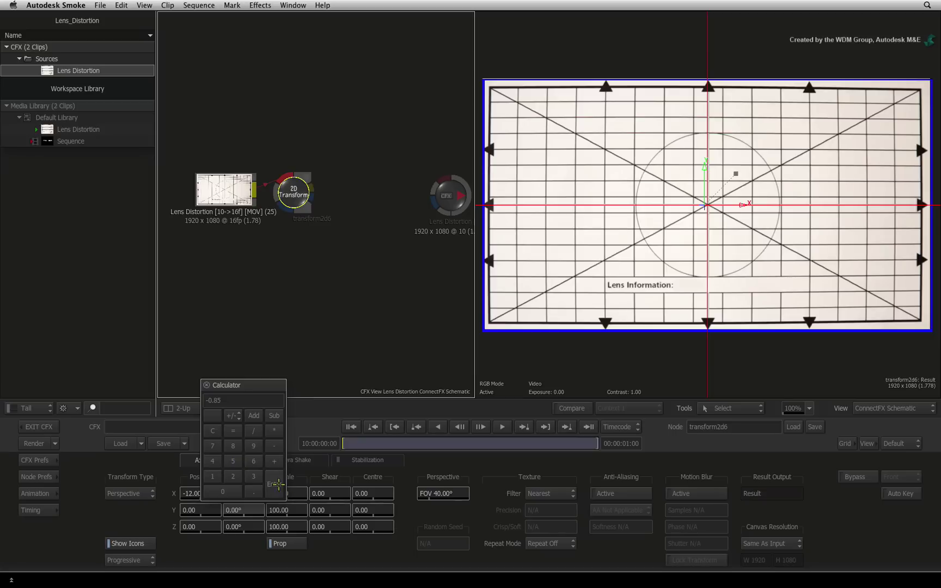
left_click(575, 276)
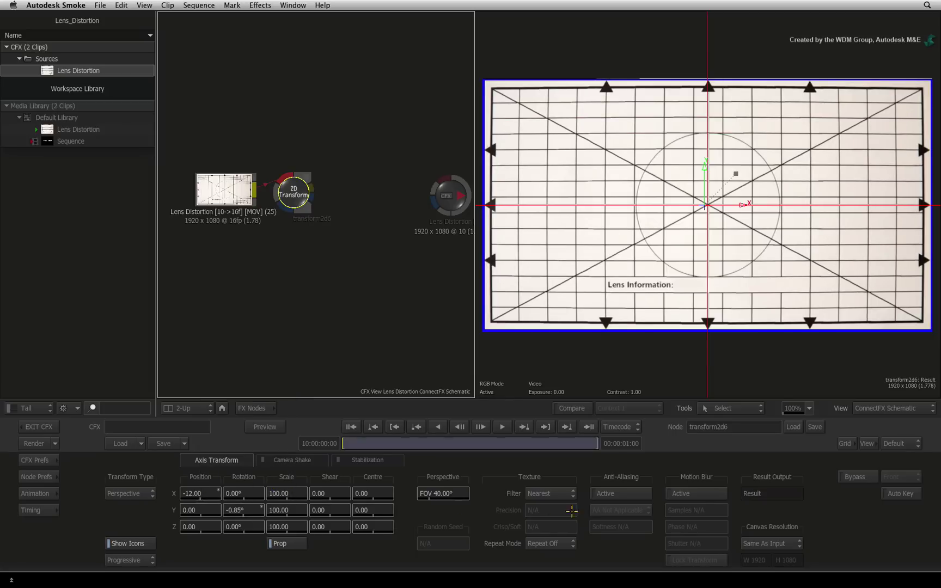
- Switch transform2d6's filter to EWA + Linear and toggle between the clip and transform to compare
left_click(560, 494)
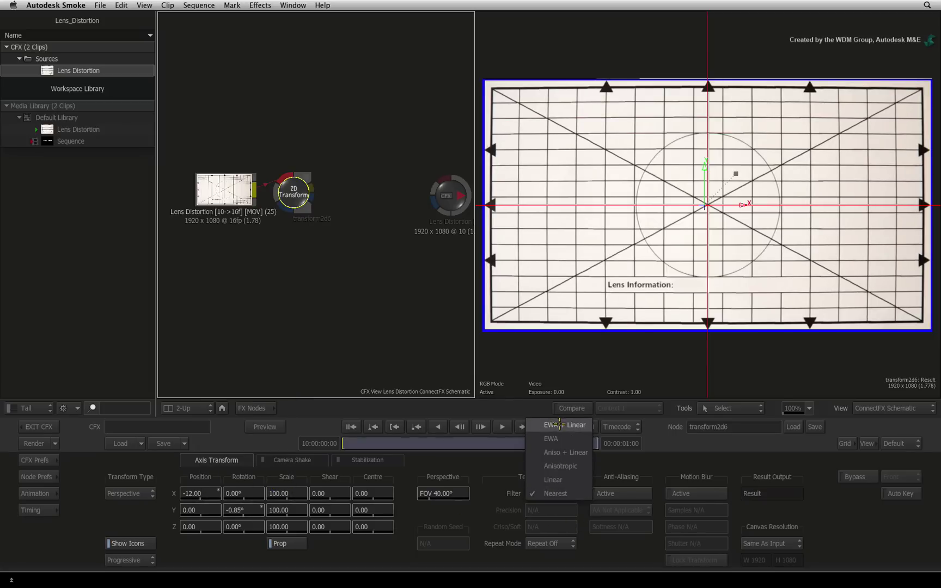
left_click(559, 425)
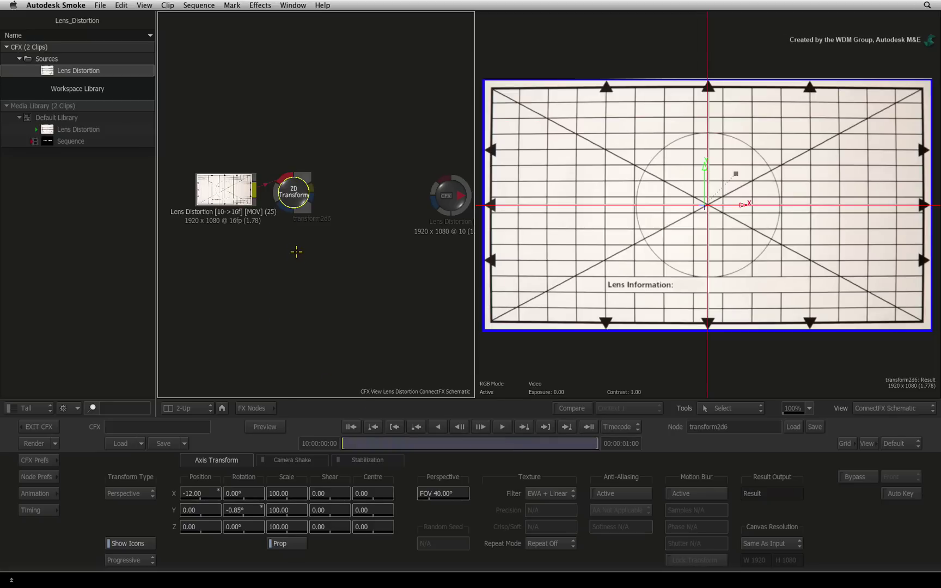
left_click(232, 188)
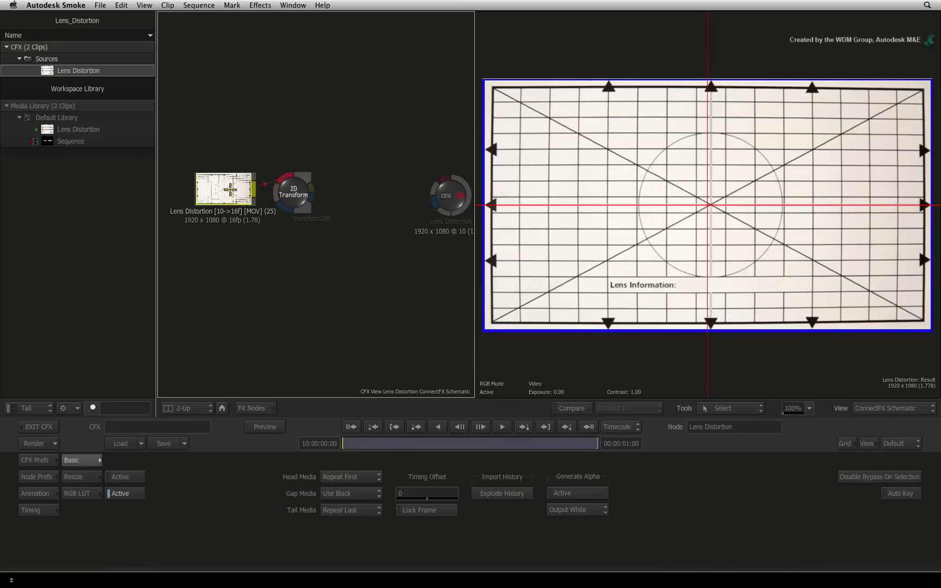
left_click(294, 189)
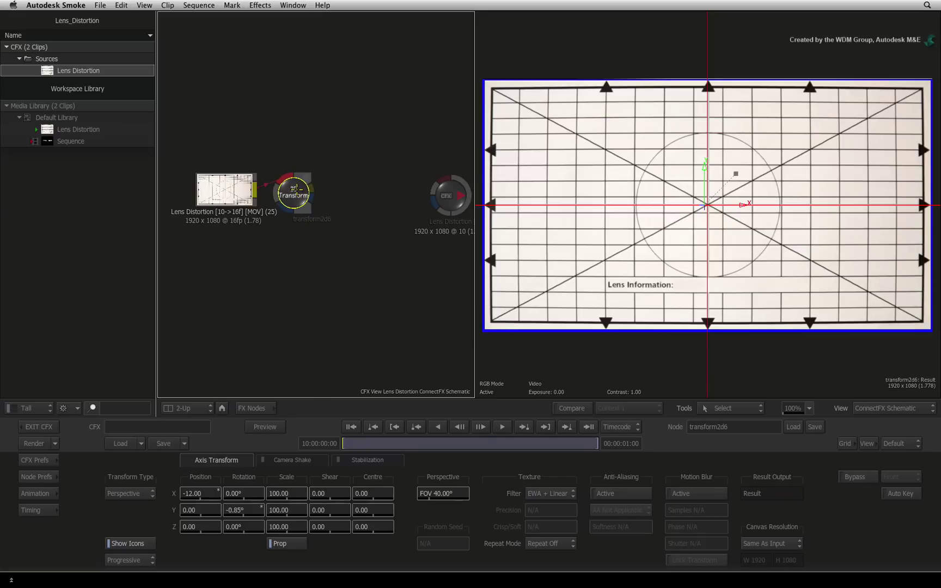
left_click(235, 189)
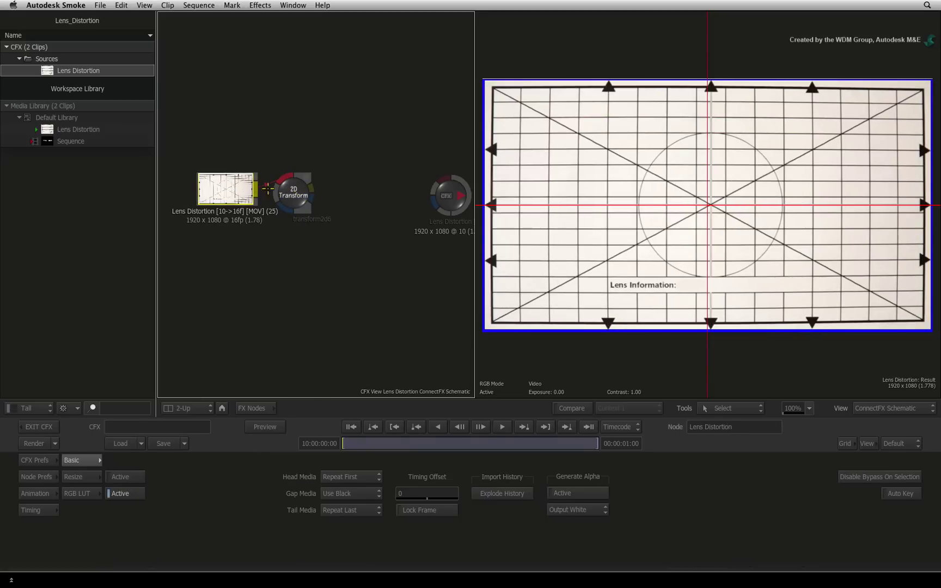
left_click(298, 190)
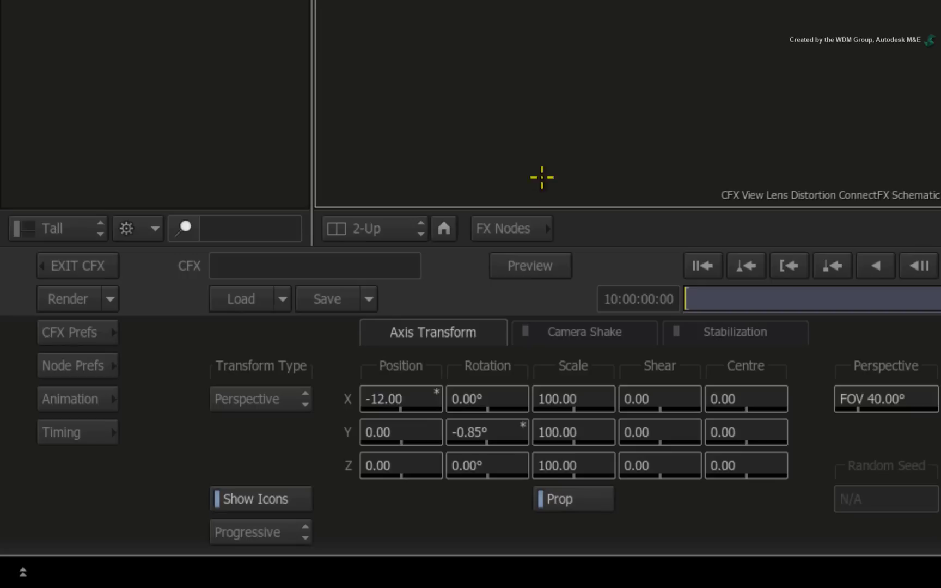
- Add an Action node (action7) and place it between transform2d6 and the output
left_click(531, 227)
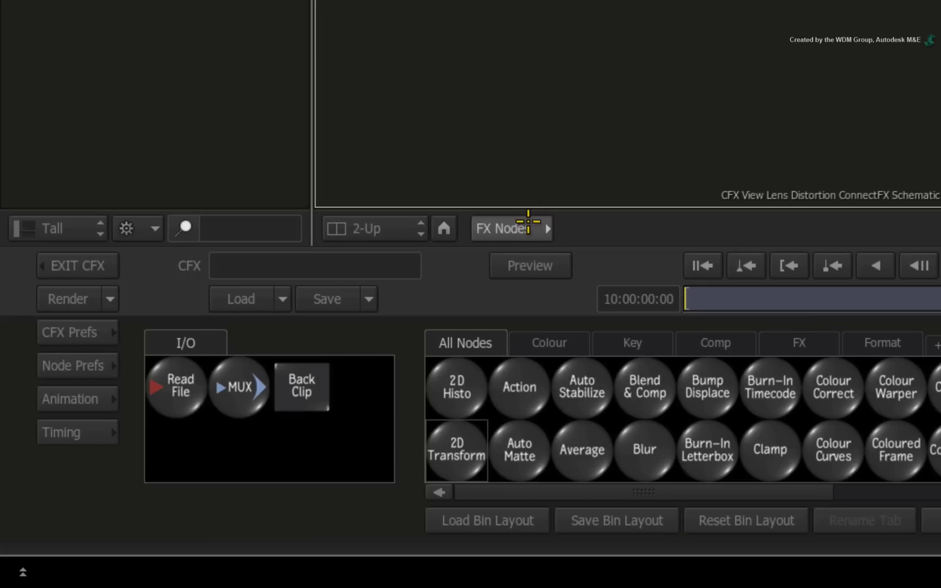
left_click_drag(522, 390, 675, 103)
left_click_drag(662, 189, 632, 199)
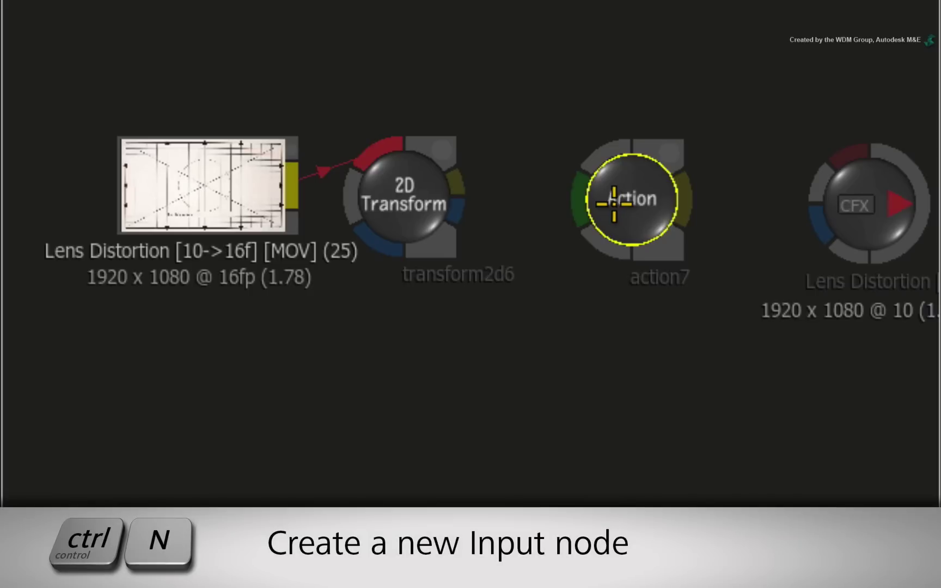
- Create media1 with Ctrl+N and wire transform2d6's output into its front and matte inputs
key("ctrl+n")
left_click_drag(485, 323, 512, 341)
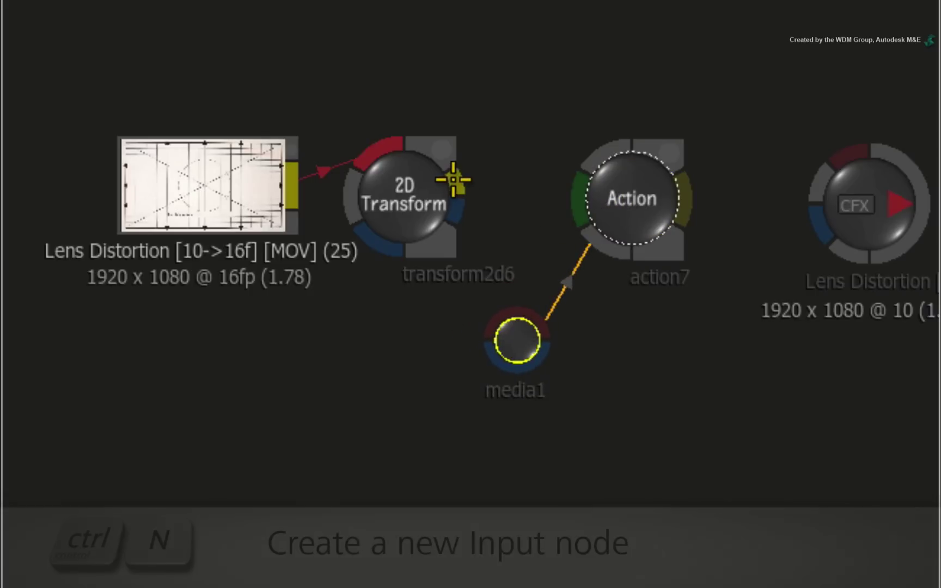
left_click_drag(455, 184, 509, 302)
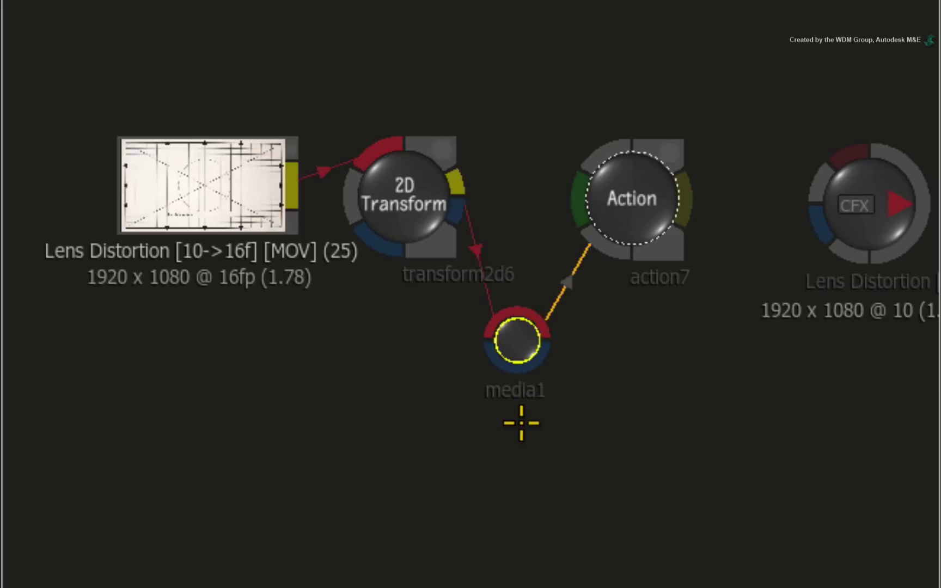
left_click(516, 385)
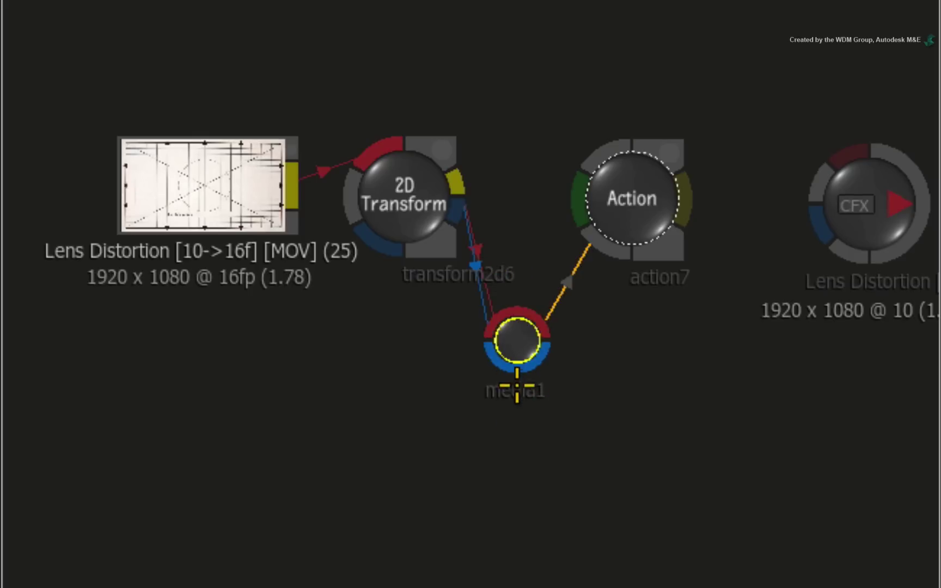
- Undo the extra matte link, open action7's editor and set Free Guide to None
key("ctrl+z")
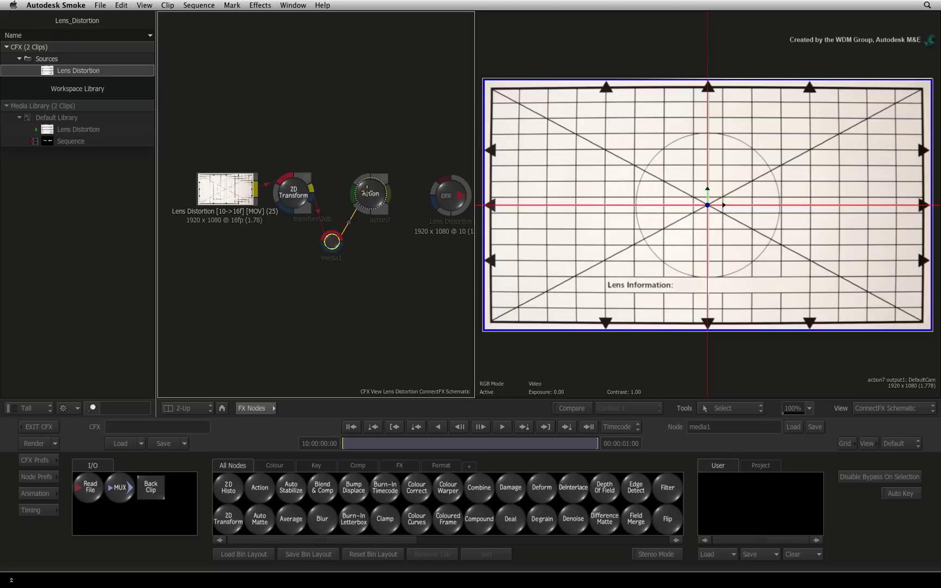
left_click(369, 189)
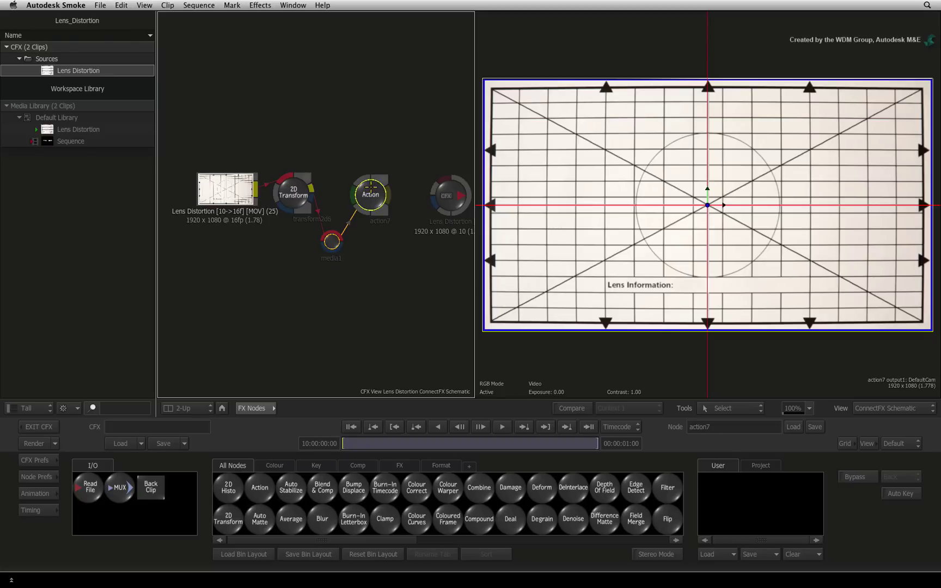
left_click(482, 326)
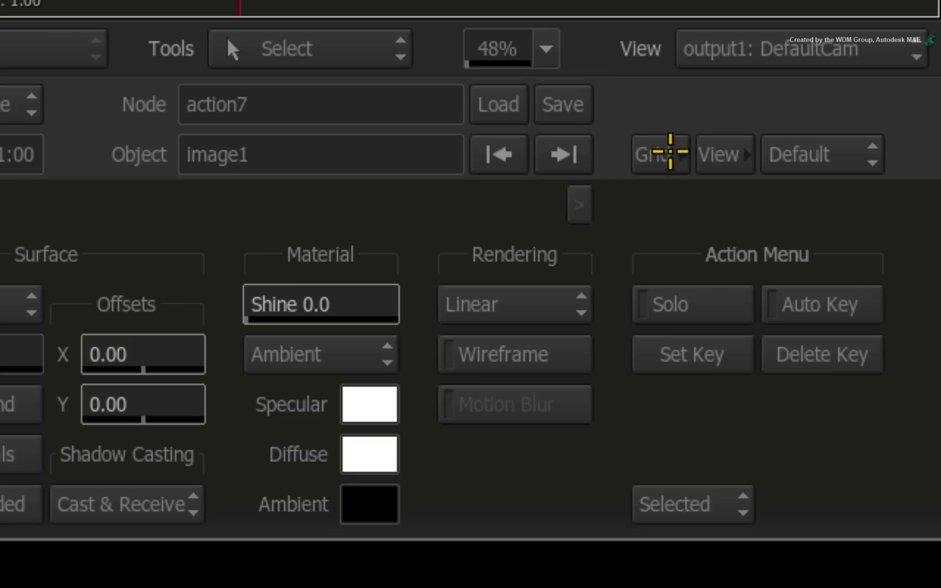
left_click(845, 443)
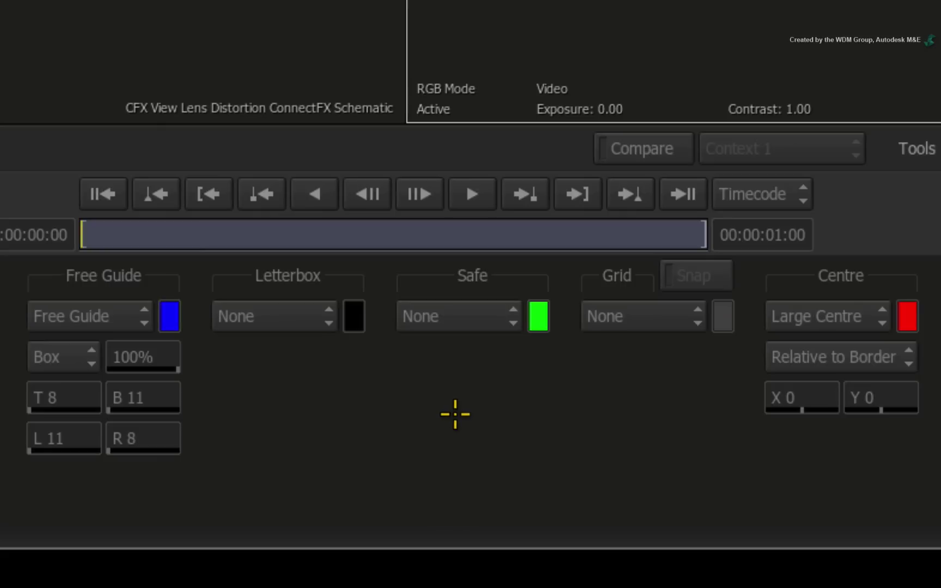
left_click(96, 316)
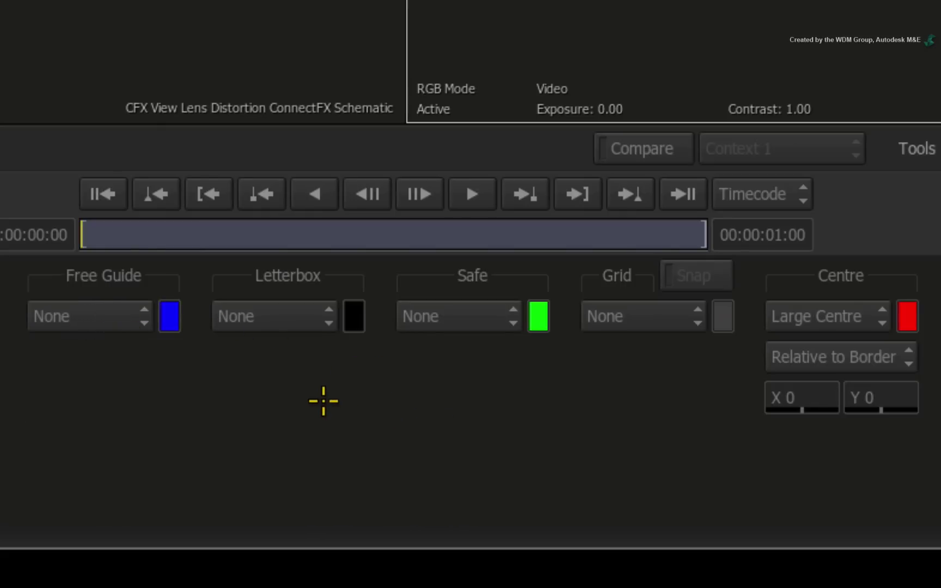
- Overlay a Row/Col Grid with 30 columns and 35 rows
left_click(653, 317)
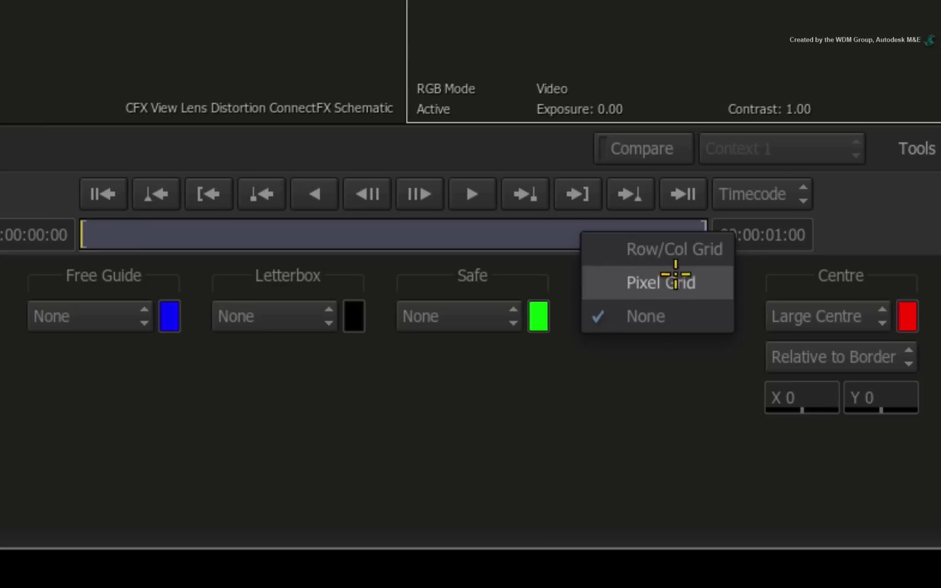
left_click(699, 247)
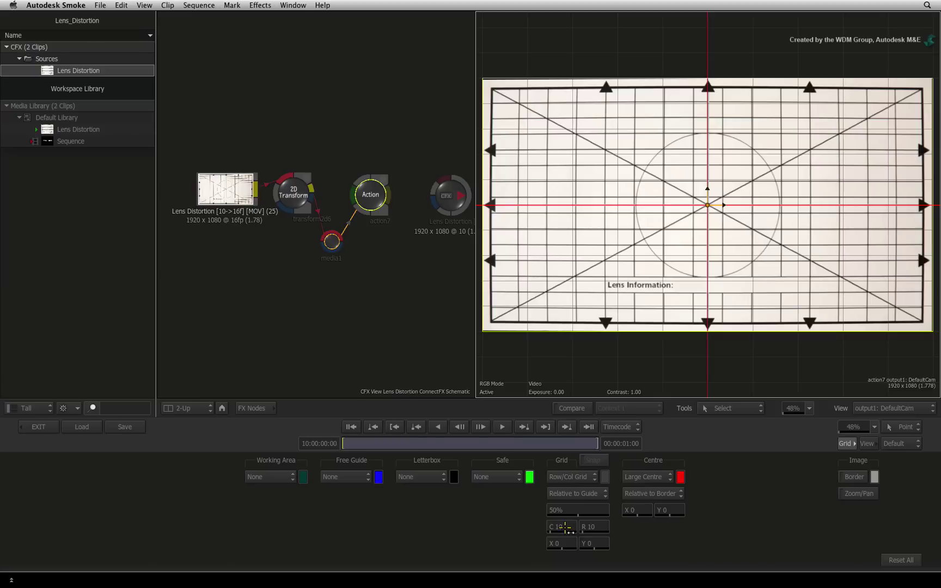
left_click(636, 440)
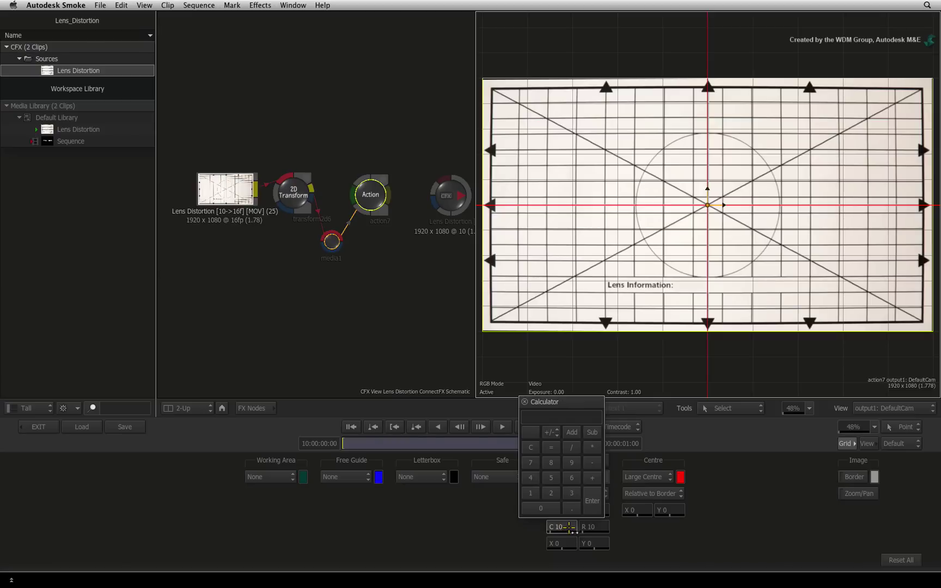
type("30")
key("Return")
left_click(593, 527)
type("3")
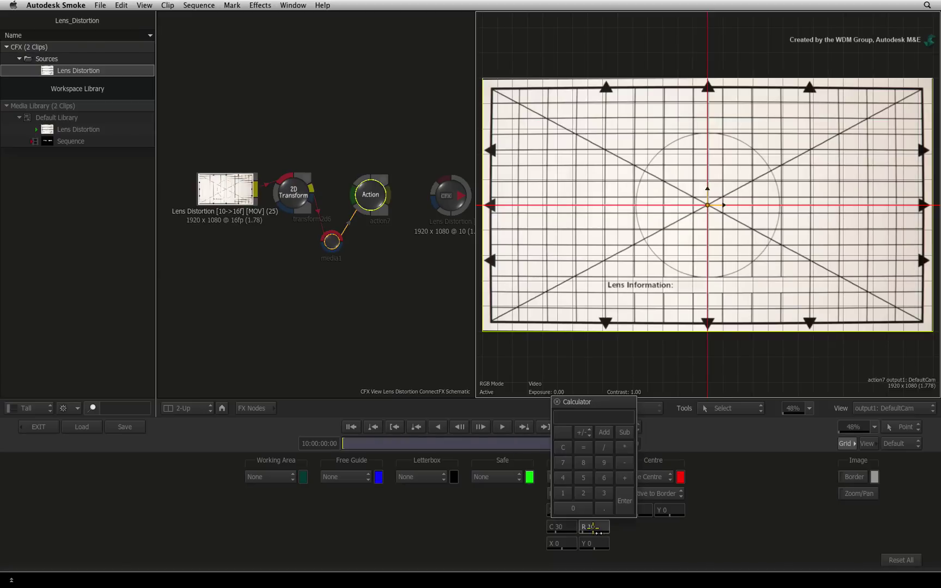
type("5")
key("Return")
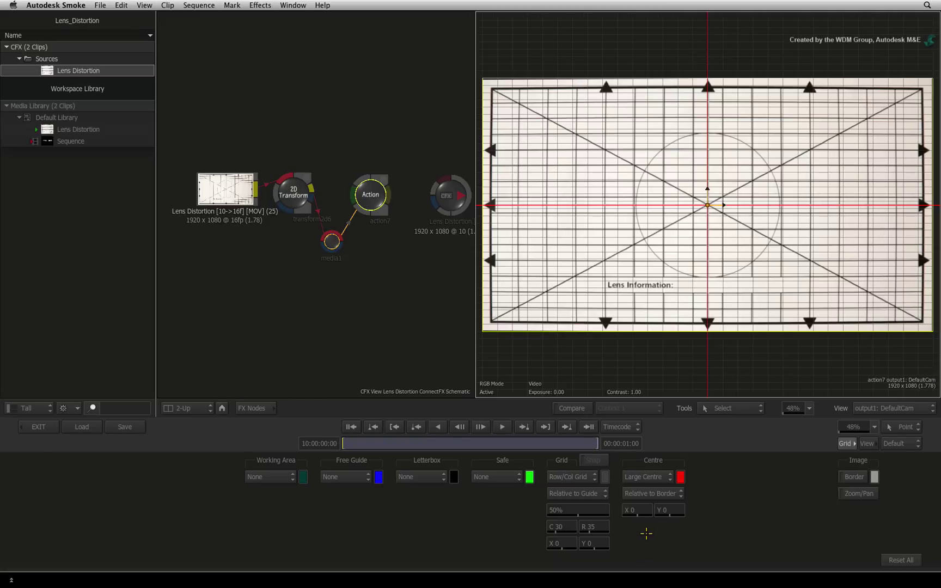
- Set image1's lens distortion correction mode to Rectification
left_click(842, 443)
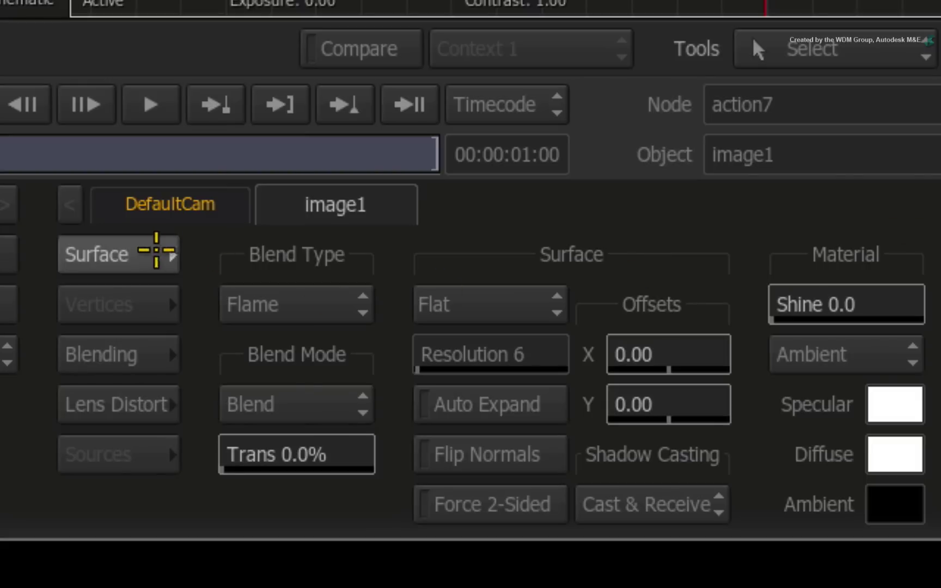
left_click(116, 409)
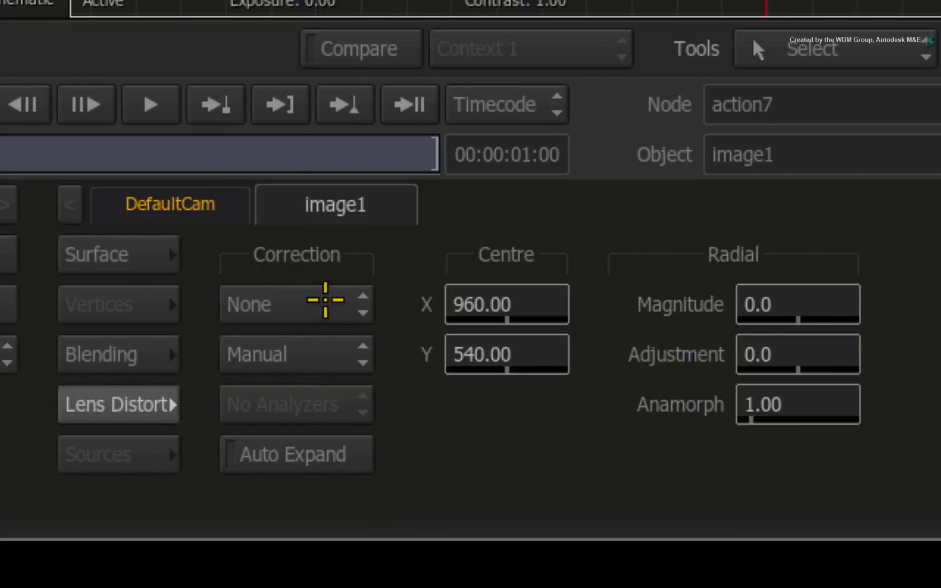
left_click(327, 301)
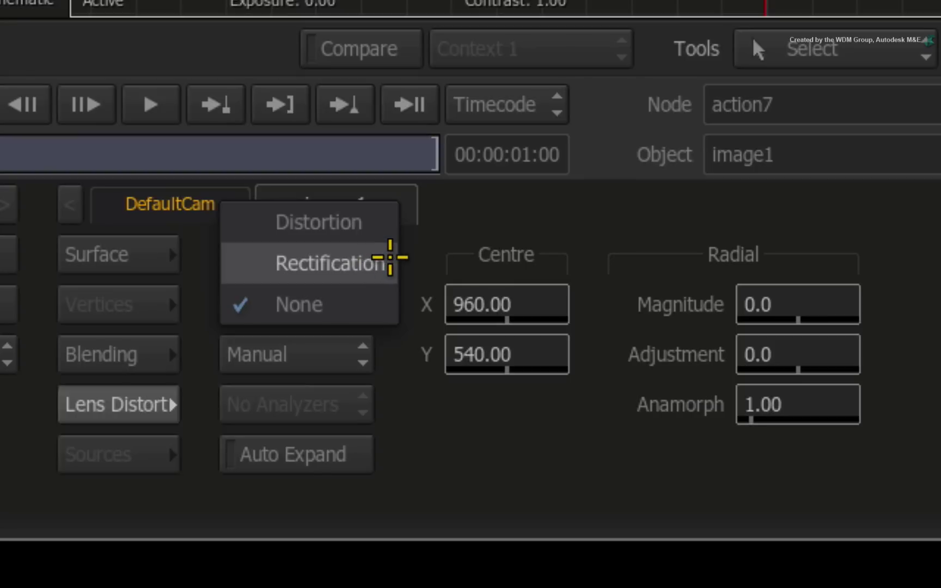
left_click(389, 257)
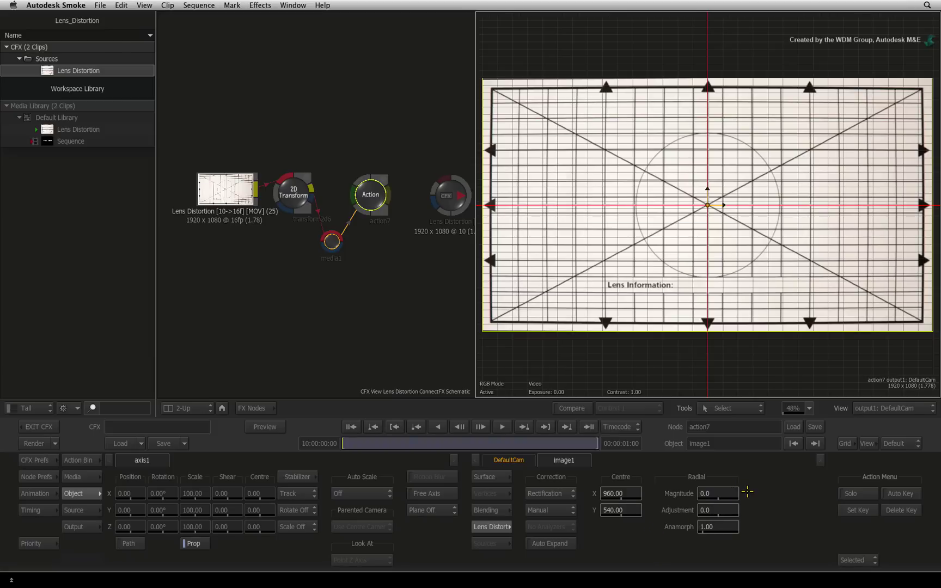
- Set Magnitude to -3, Adjustment to -1 and Anamorph to 1.30
left_click(717, 498)
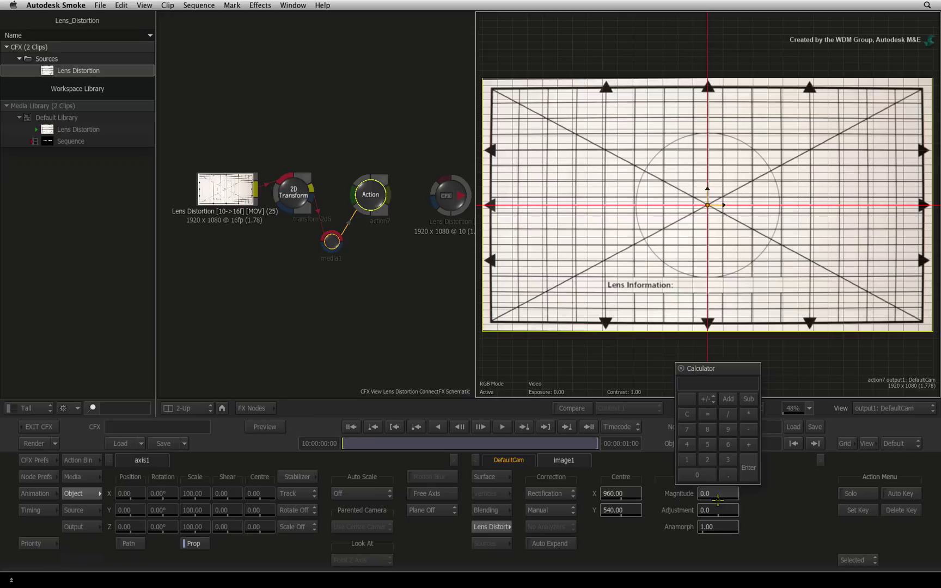
type("-3")
key("Return")
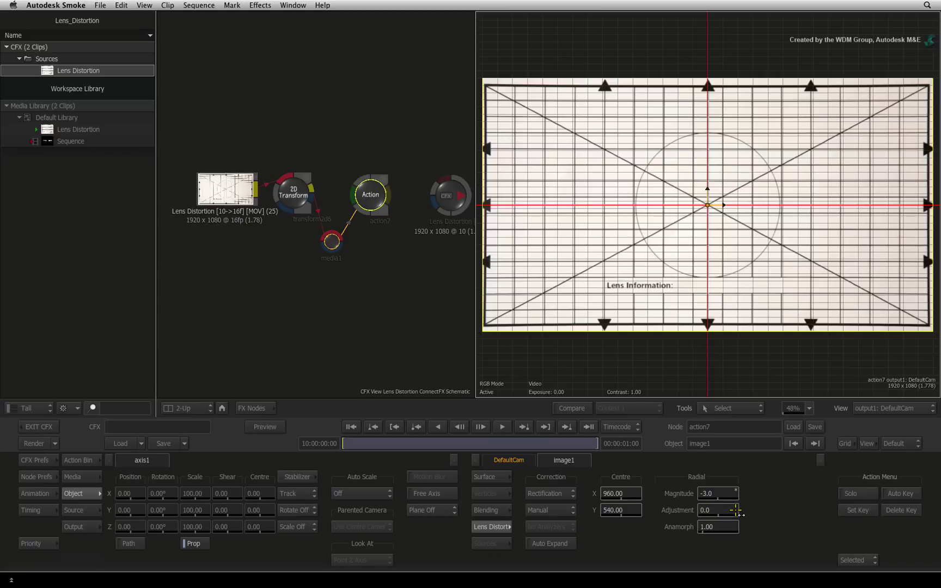
left_click(727, 512)
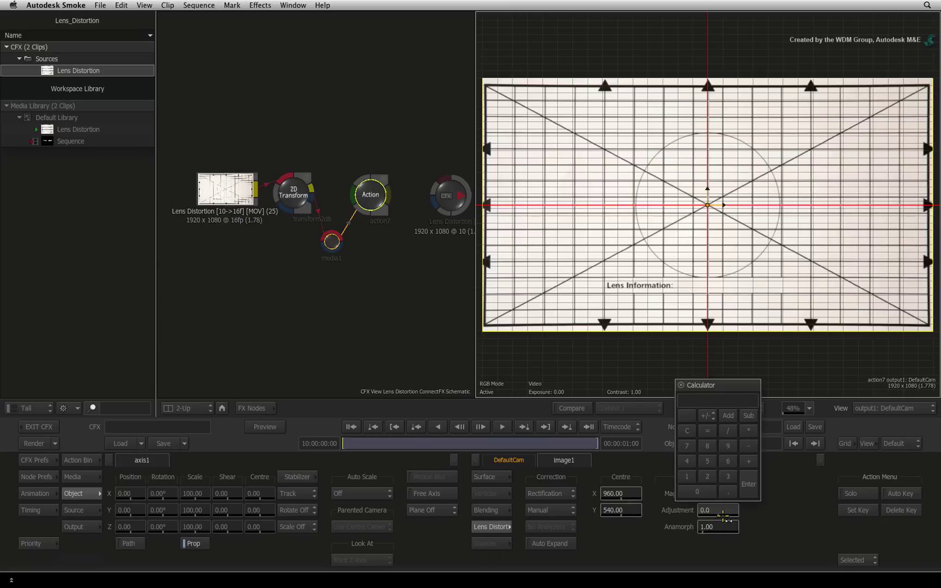
type("-1")
key("Return")
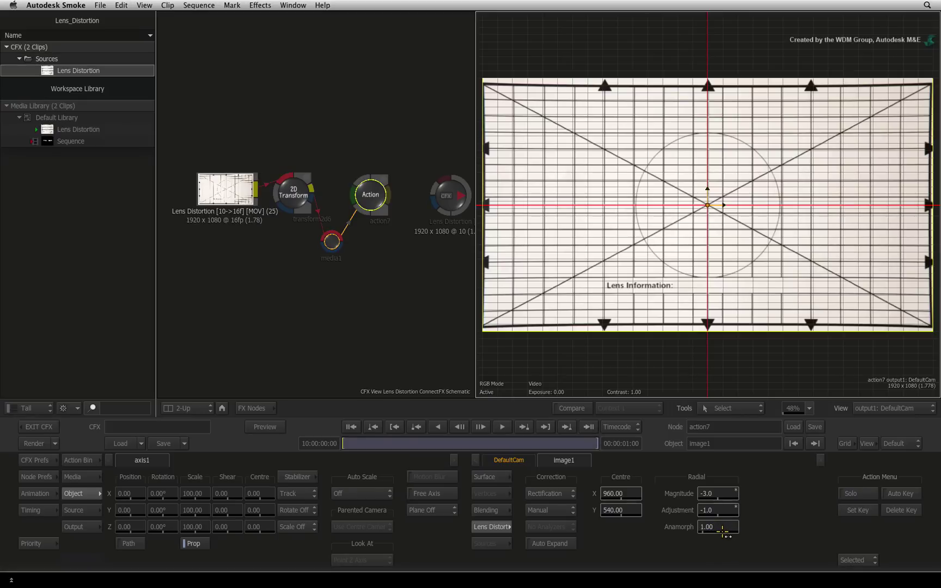
left_click_drag(725, 526, 727, 532)
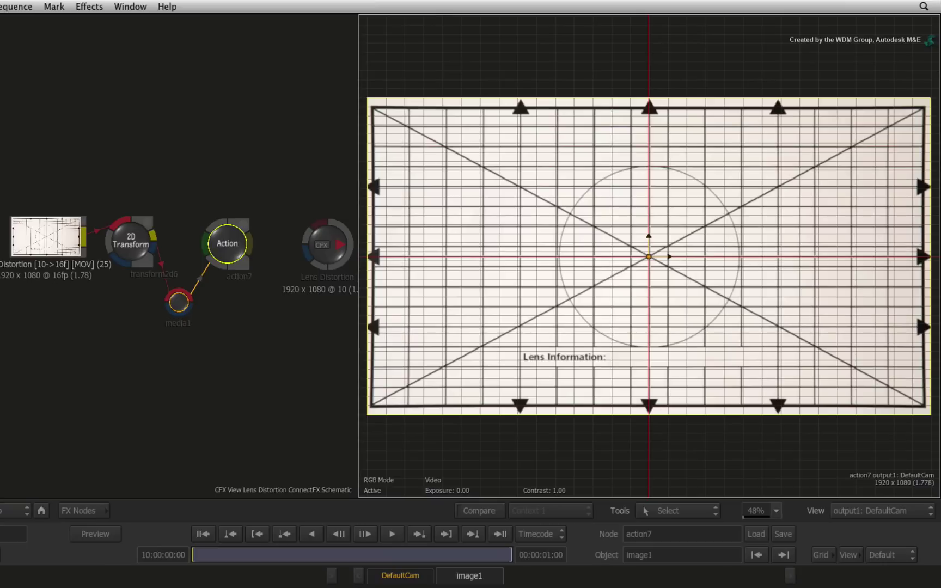
left_click(131, 239)
left_click(228, 243)
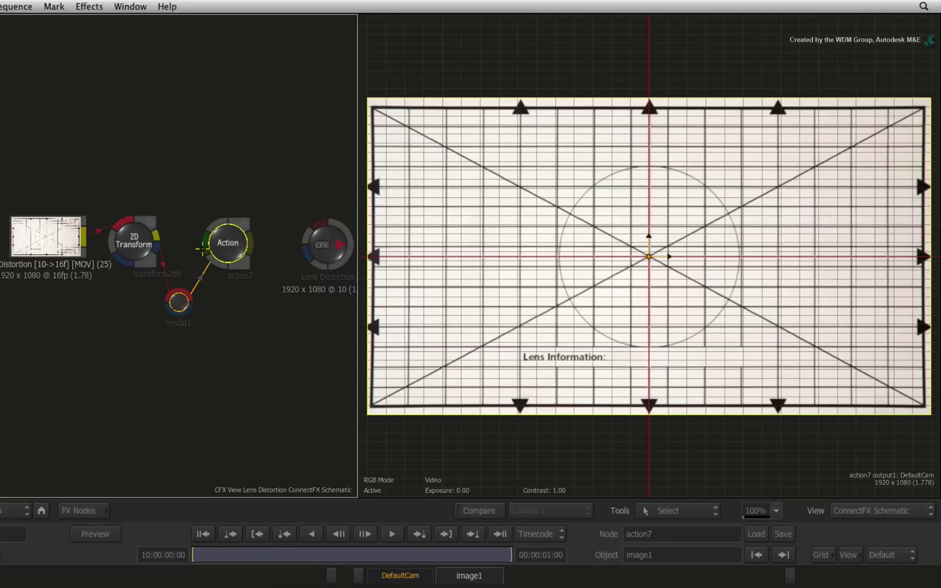
left_click(136, 239)
left_click(232, 237)
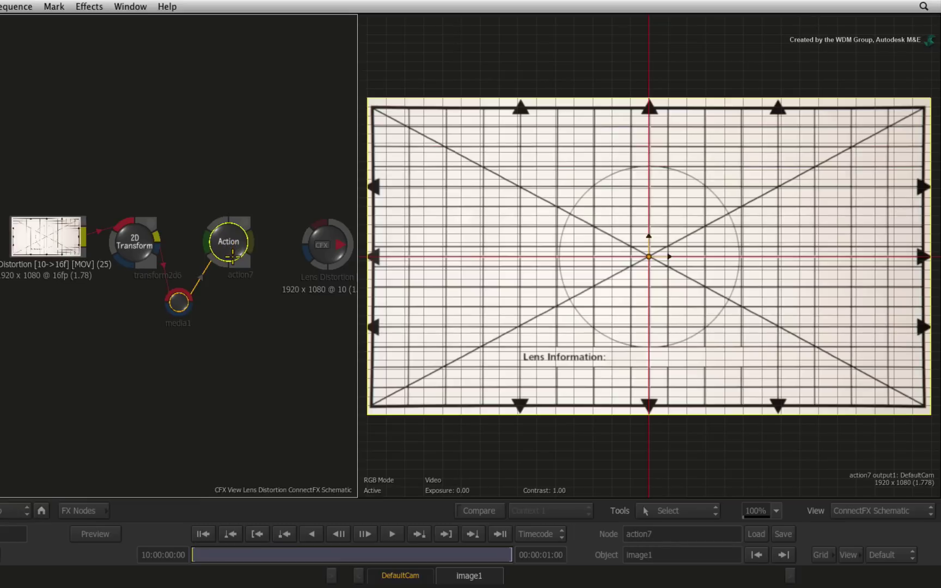
left_click_drag(252, 241, 323, 139)
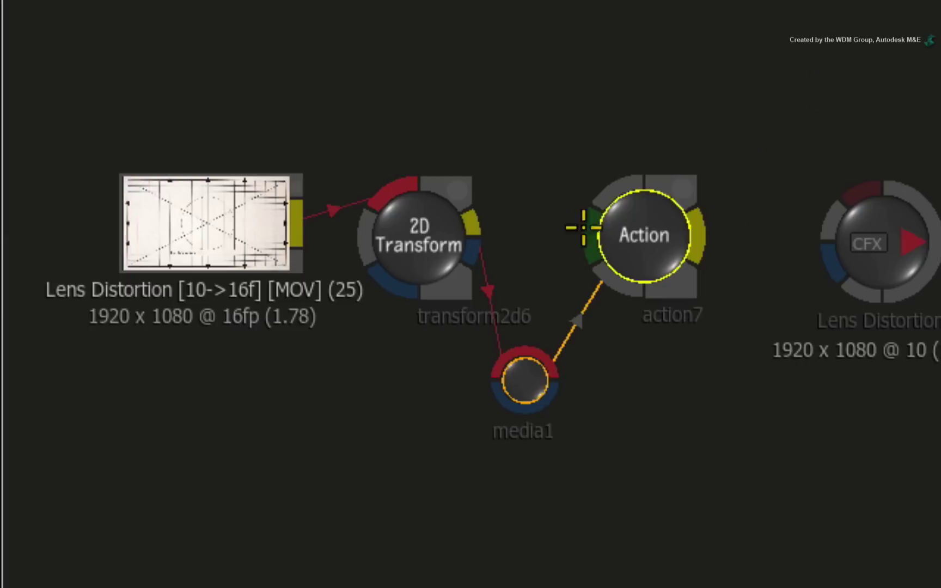
- Select the Lens Distortion clip and action7, then reposition action7 in the schematic
left_click(220, 233)
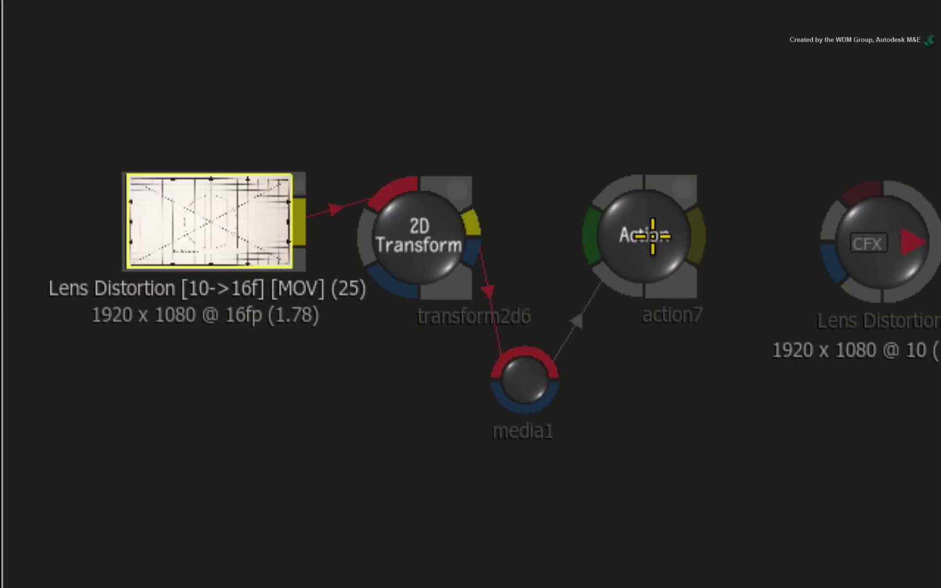
left_click(646, 220)
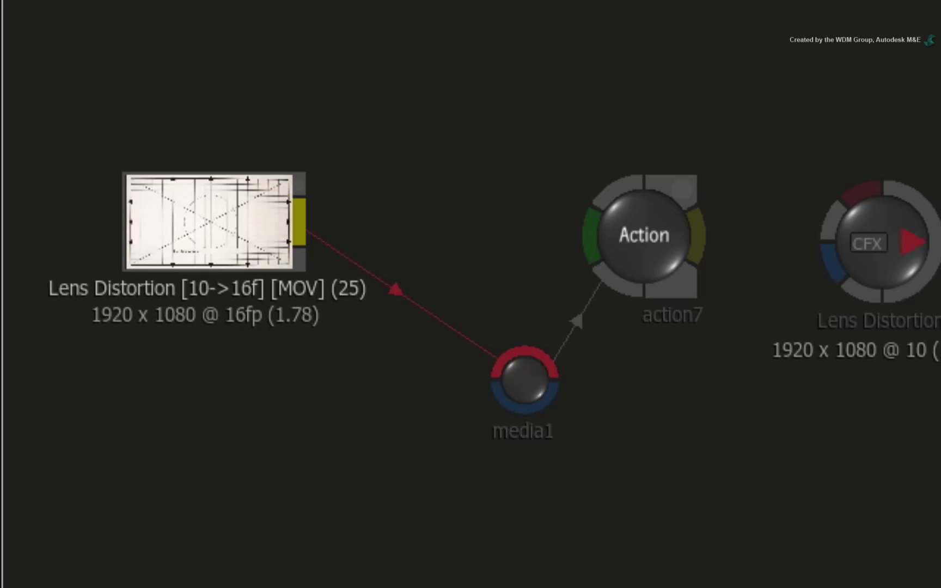
left_click(663, 217)
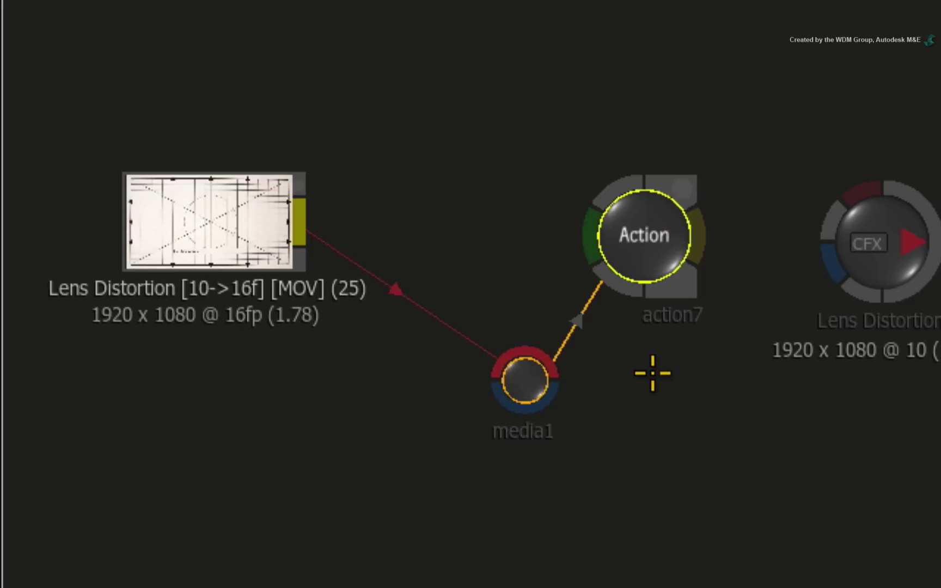
left_click_drag(639, 279, 642, 226)
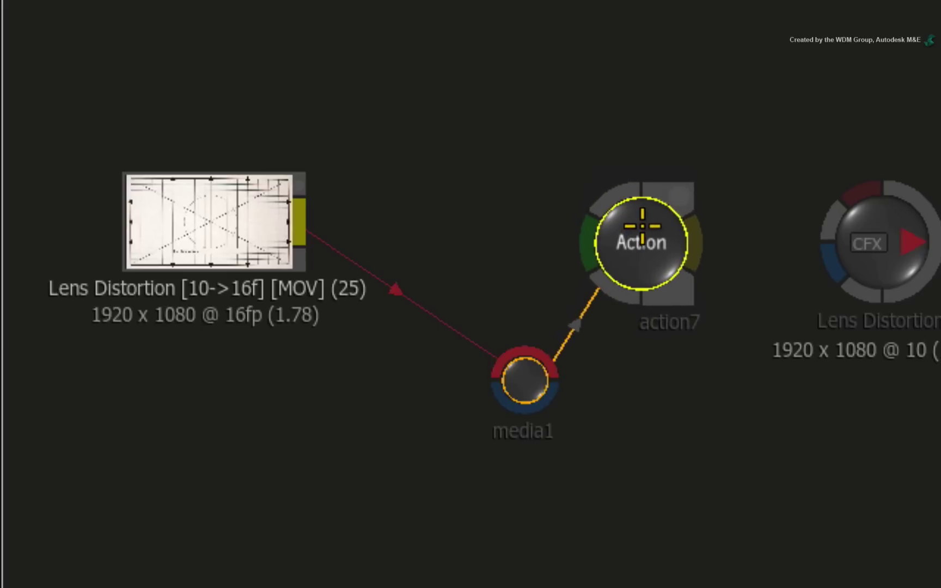